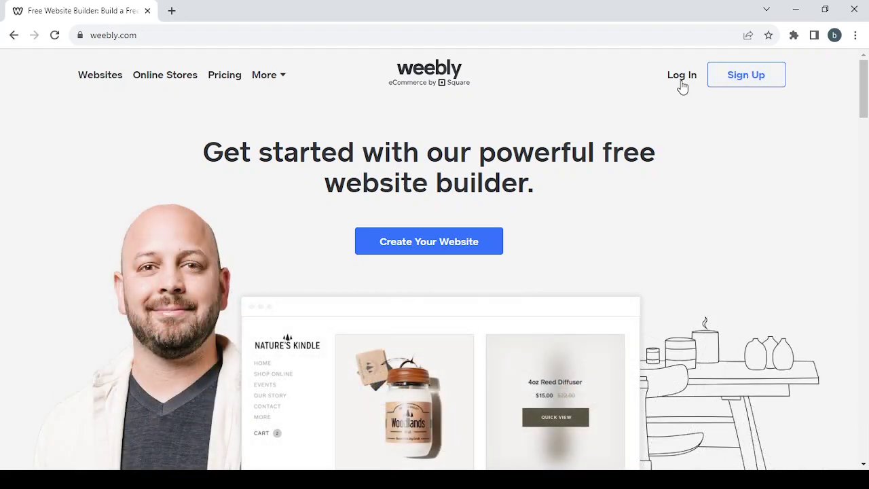
Go to the Log In page from the weebly.com top navigation
left_click(683, 87)
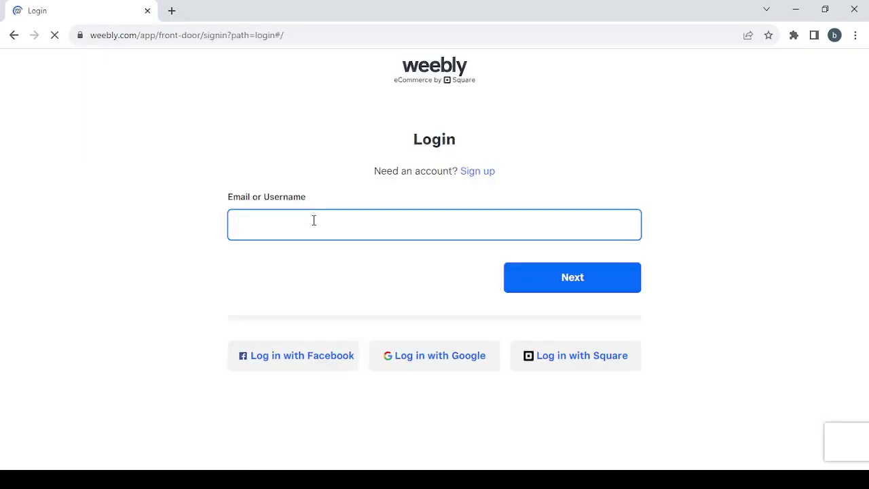
Log in using the autofilled account e-mail and the Square sign-in page
type("bo")
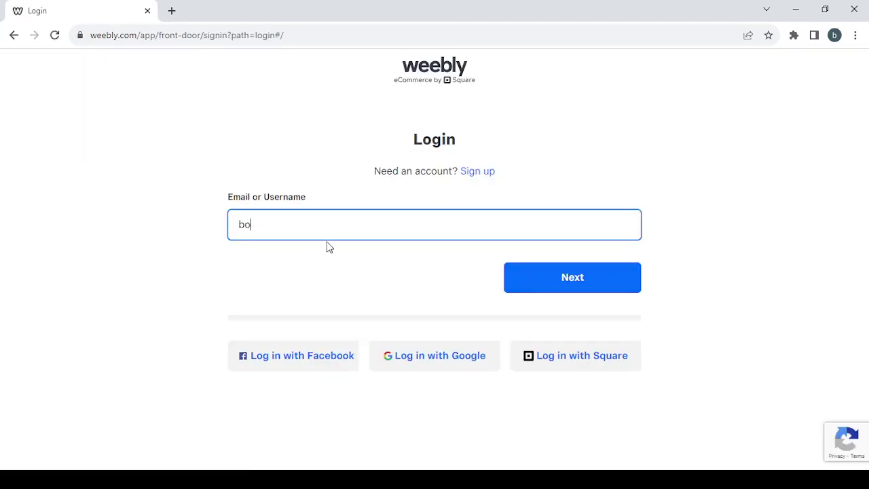
left_click(330, 247)
left_click(601, 291)
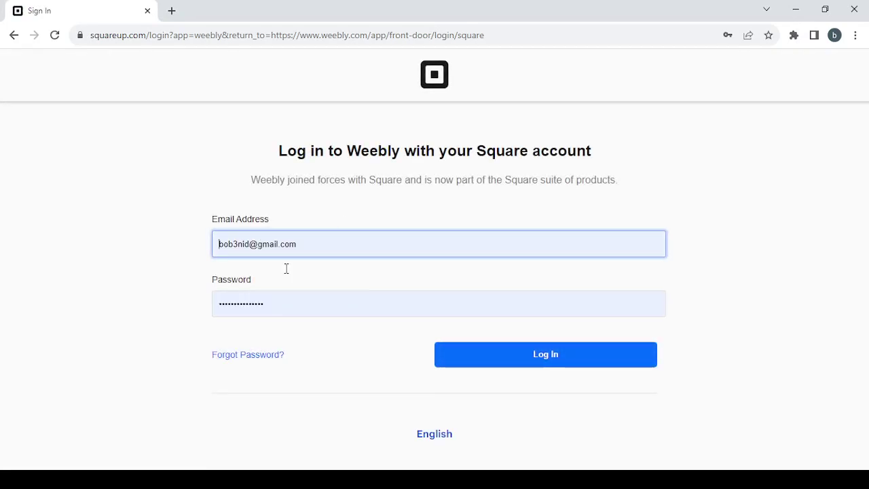
left_click(572, 358)
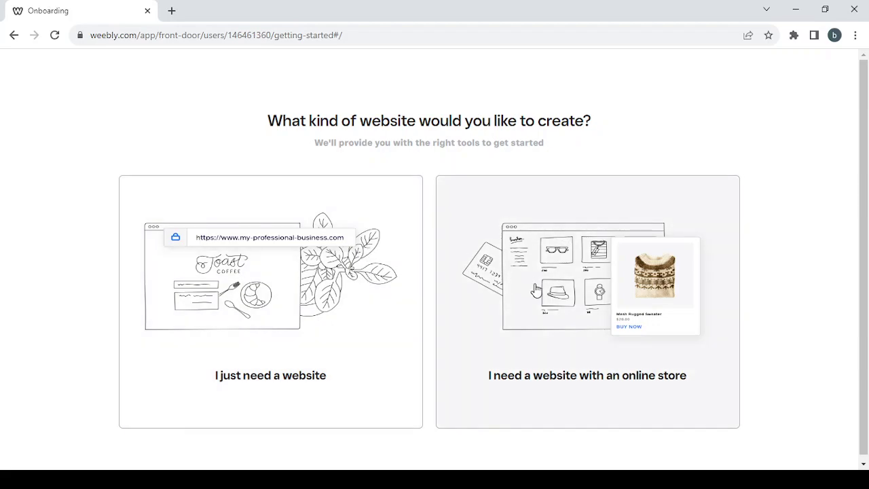
Choose a website with an online store, name it 'shopping', and continue
left_click(646, 343)
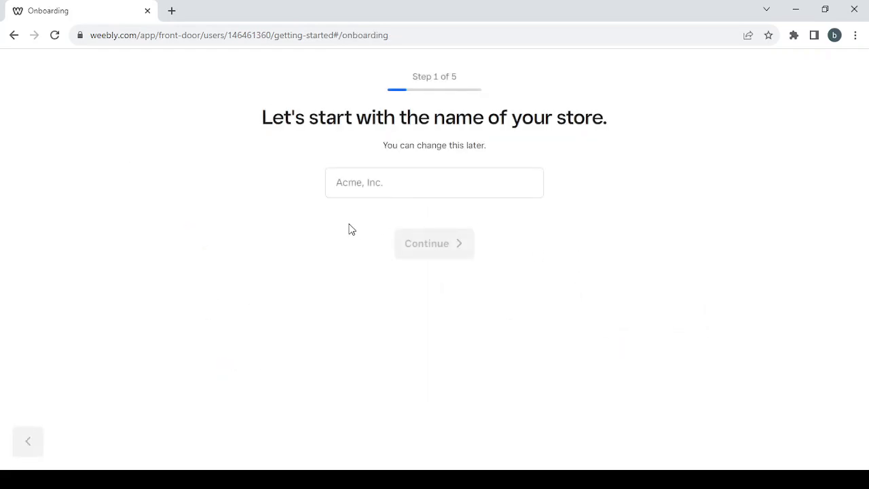
left_click(338, 178)
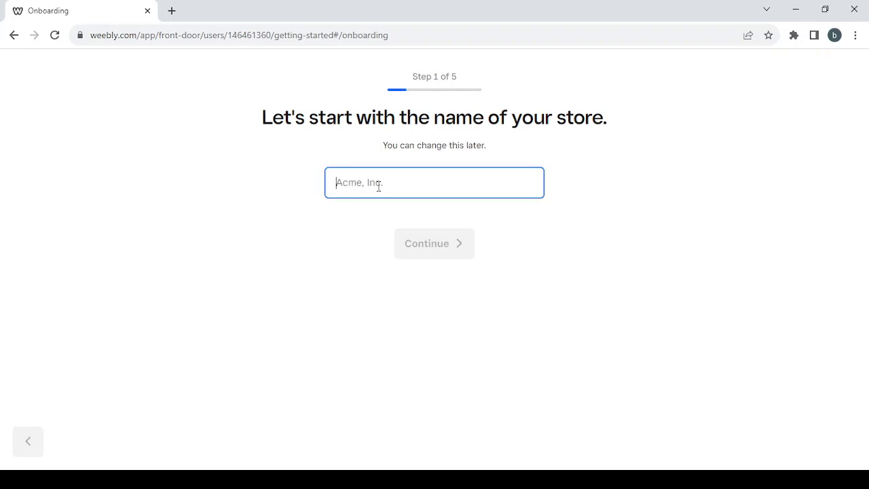
type("shopping")
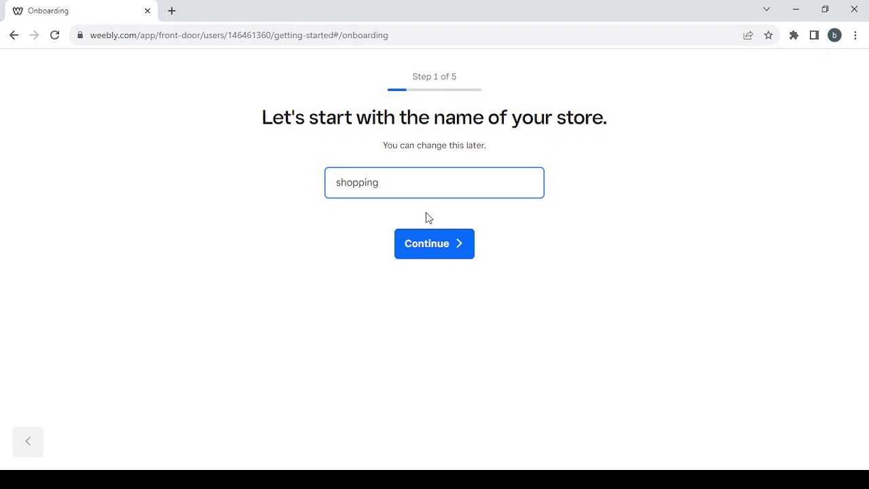
left_click(439, 248)
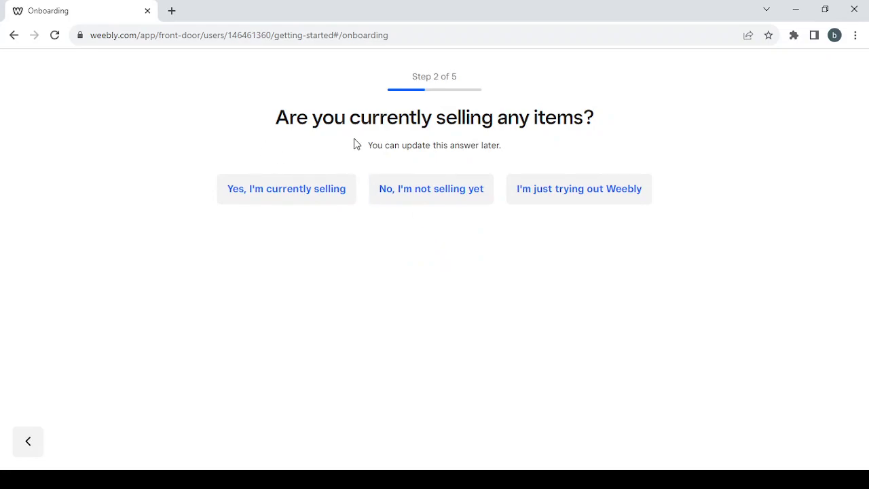
Answer that items are already being sold, in person only
left_click(295, 200)
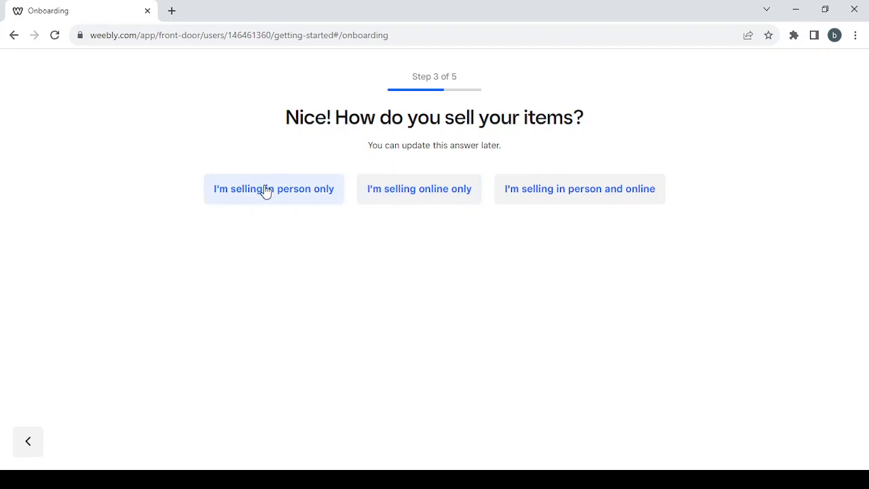
left_click(292, 199)
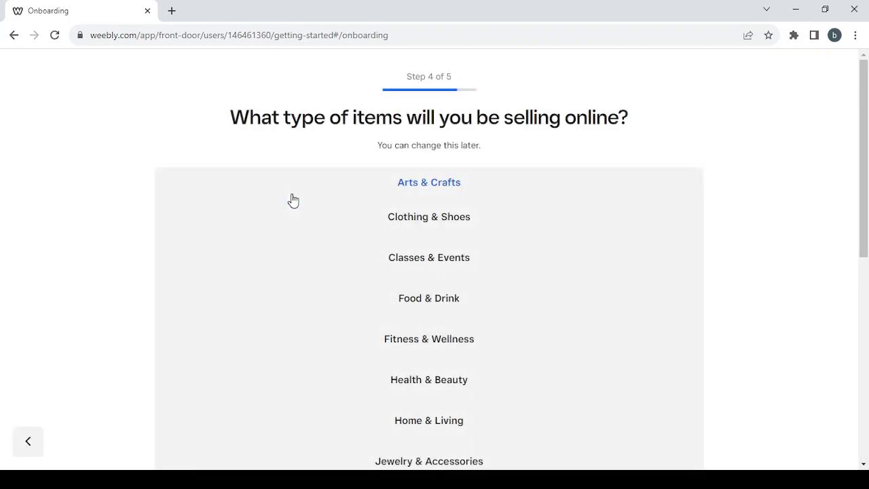
scroll(287, 312, "down", 1)
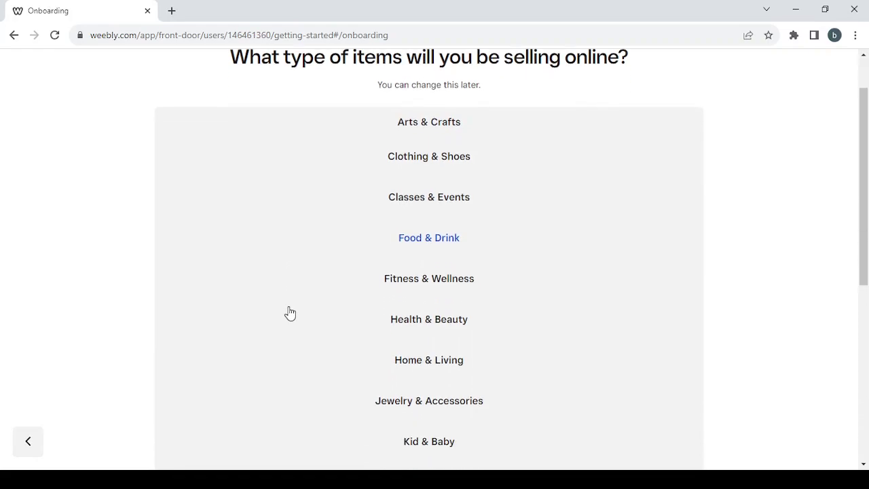
scroll(287, 313, "up", 1)
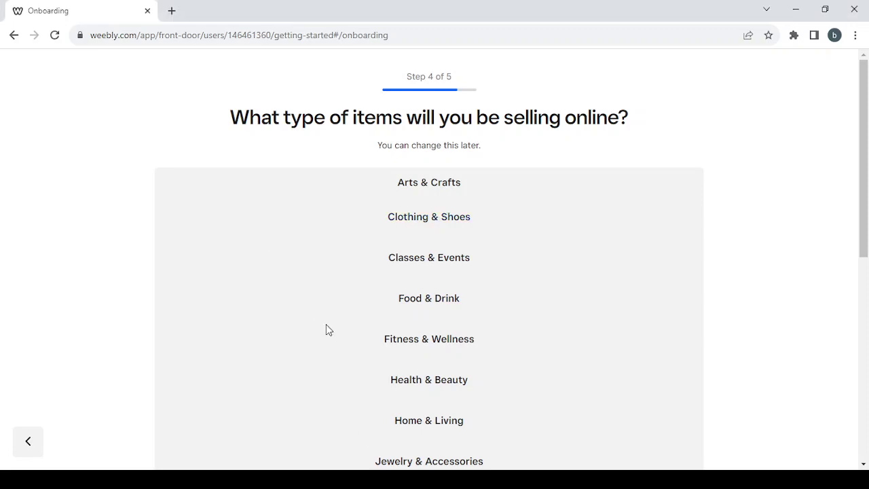
Select Tech Products as the item category and continue to the final step
scroll(326, 324, "down", 1)
scroll(326, 324, "down", 1)
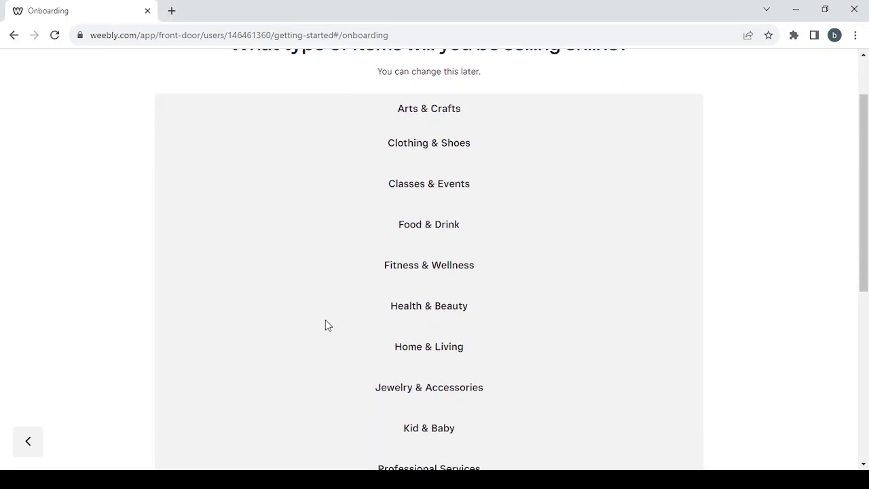
scroll(326, 325, "down", 3)
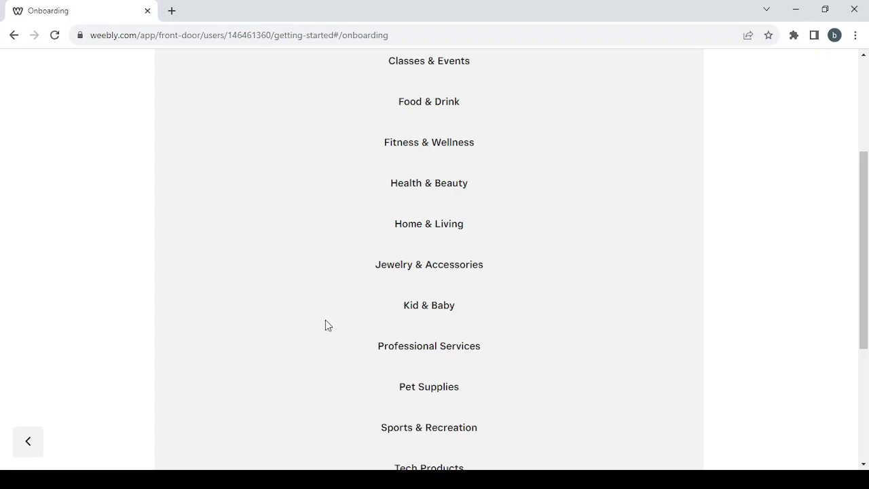
scroll(325, 324, "down", 2)
scroll(326, 326, "down", 3)
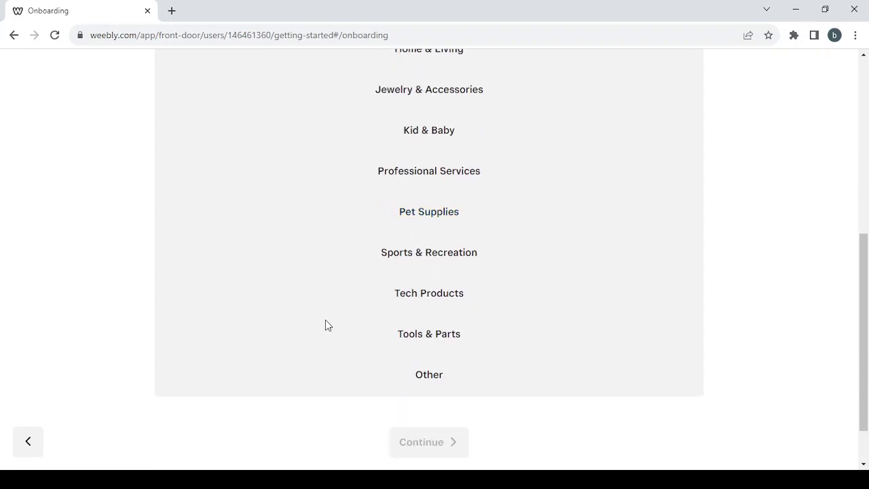
left_click(424, 301)
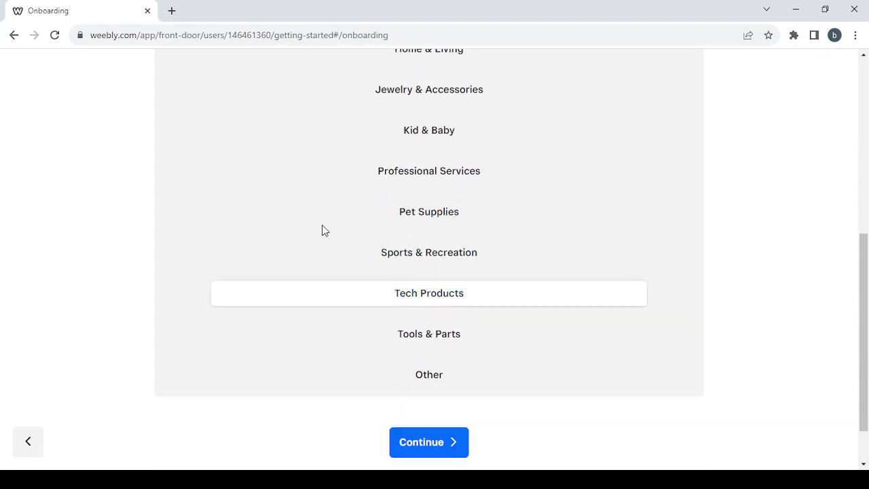
scroll(322, 230, "down", 1)
scroll(322, 231, "up", 1)
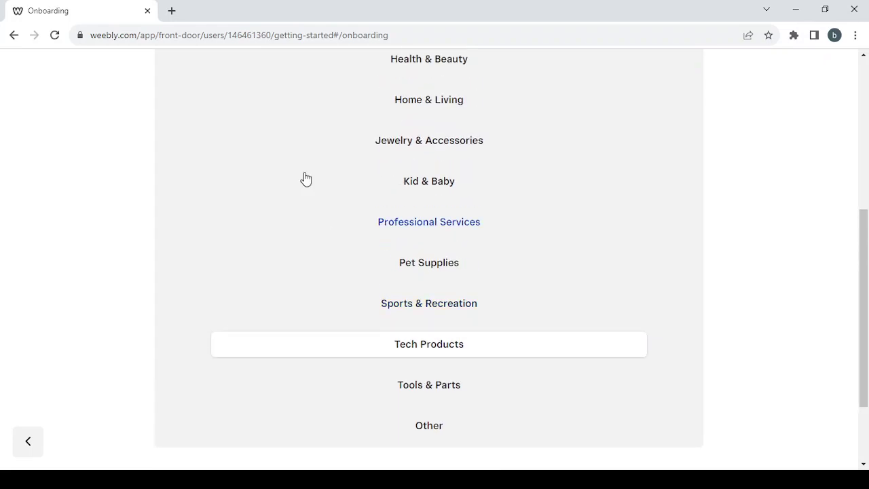
scroll(303, 178, "down", 1)
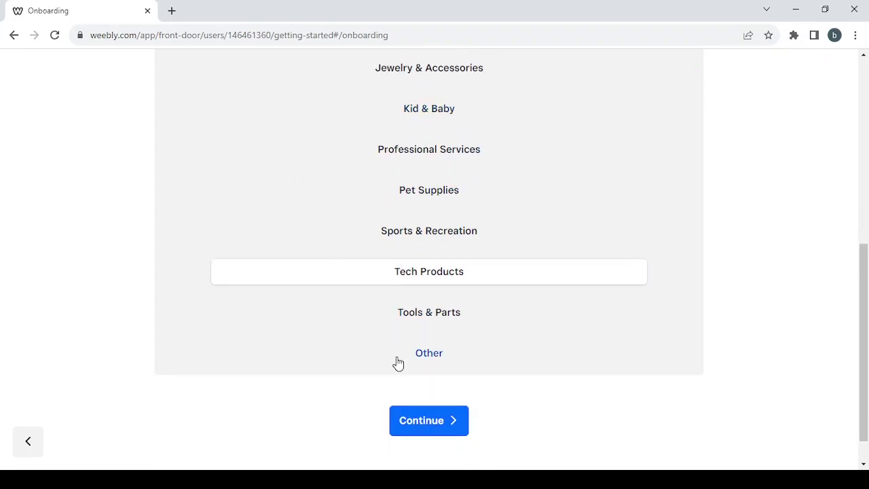
left_click(444, 436)
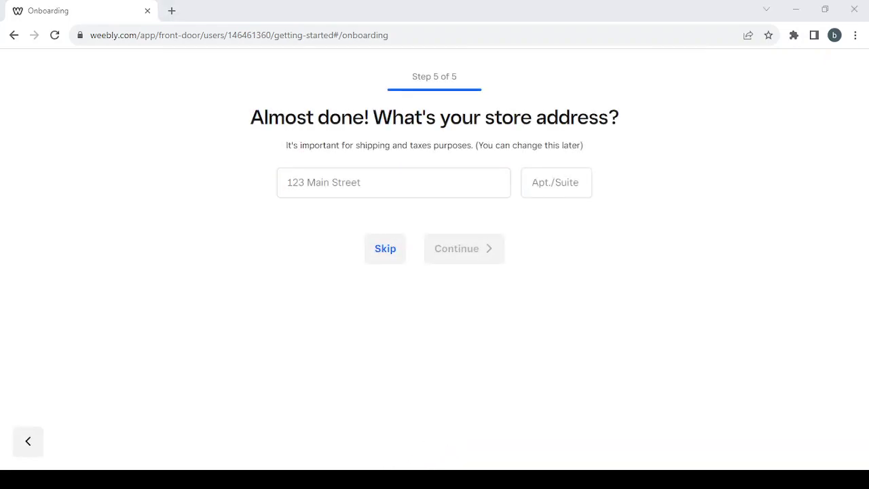
Skip the store address step to complete onboarding
key("alt+Tab")
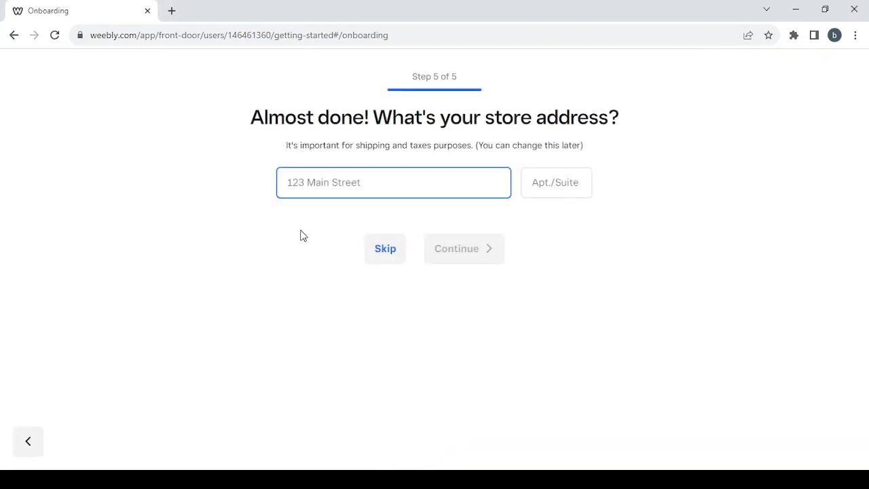
left_click(383, 260)
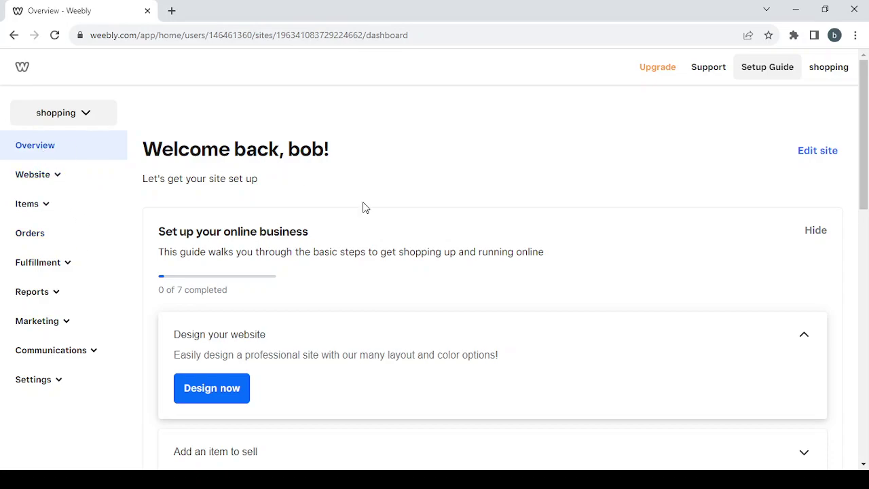
Expand and collapse the Website and Items menu sections, then open Orders
scroll(646, 333, "down", 2)
scroll(646, 333, "up", 2)
left_click(58, 176)
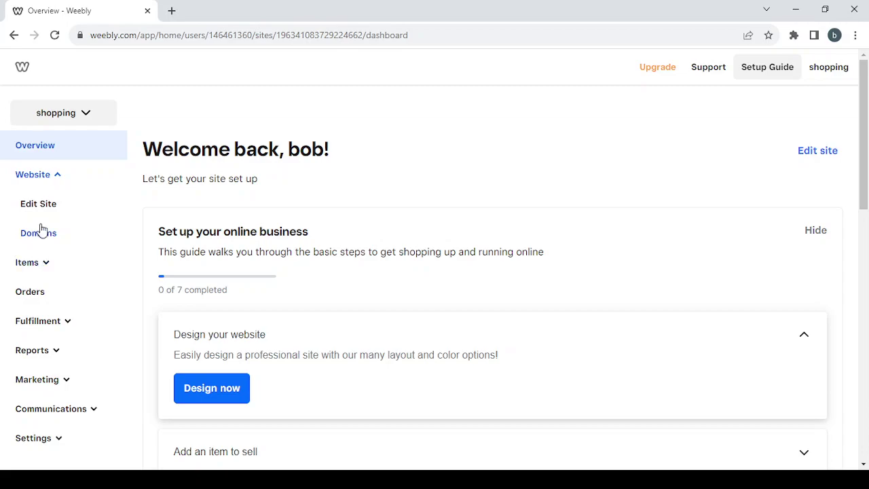
left_click(51, 177)
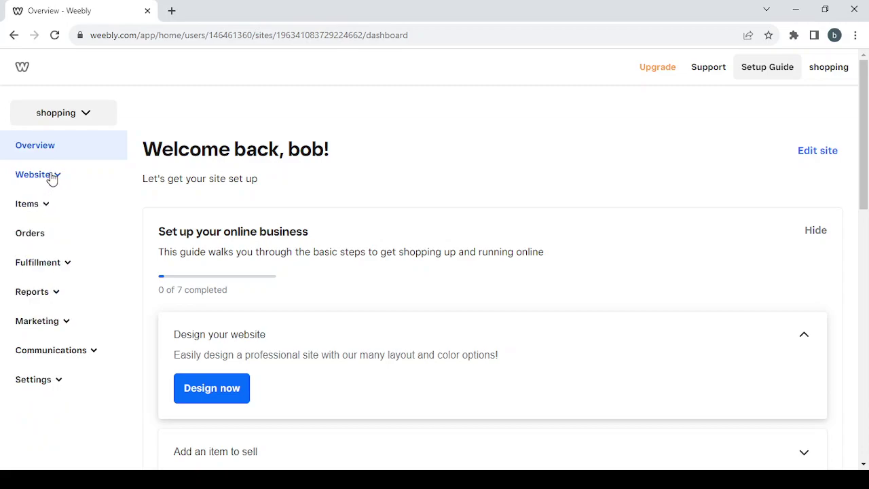
left_click(42, 211)
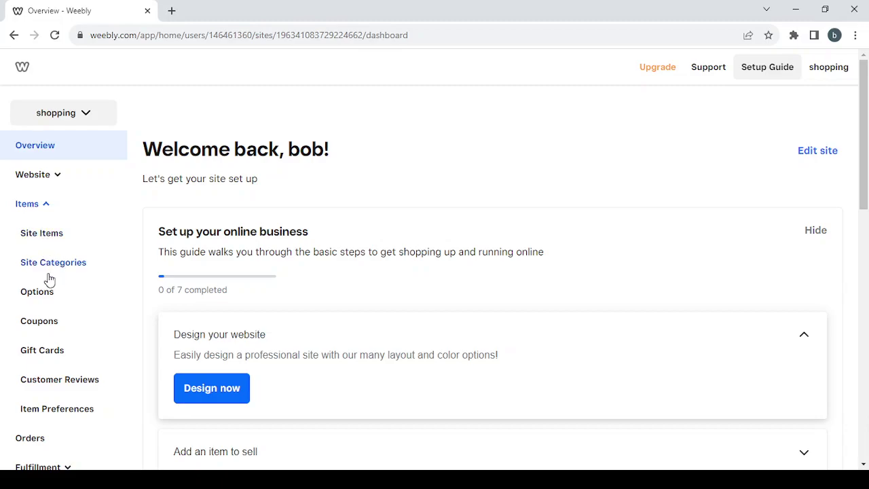
scroll(47, 299, "down", 1)
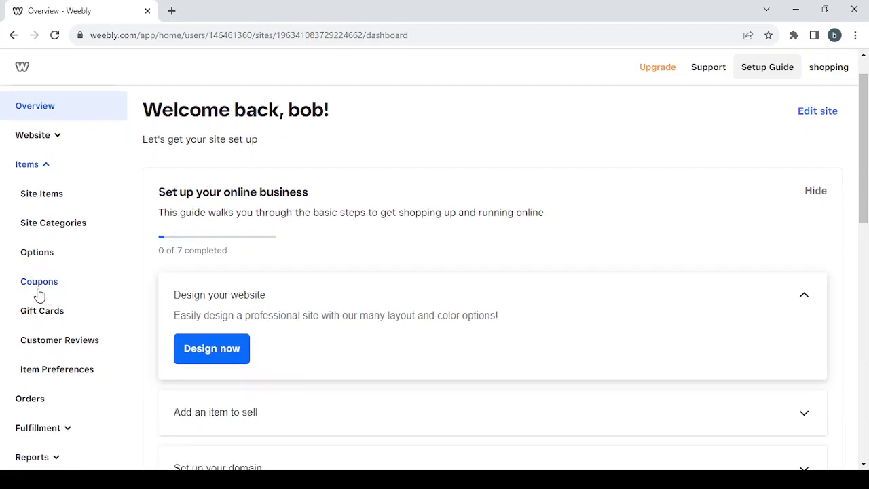
scroll(39, 294, "down", 1)
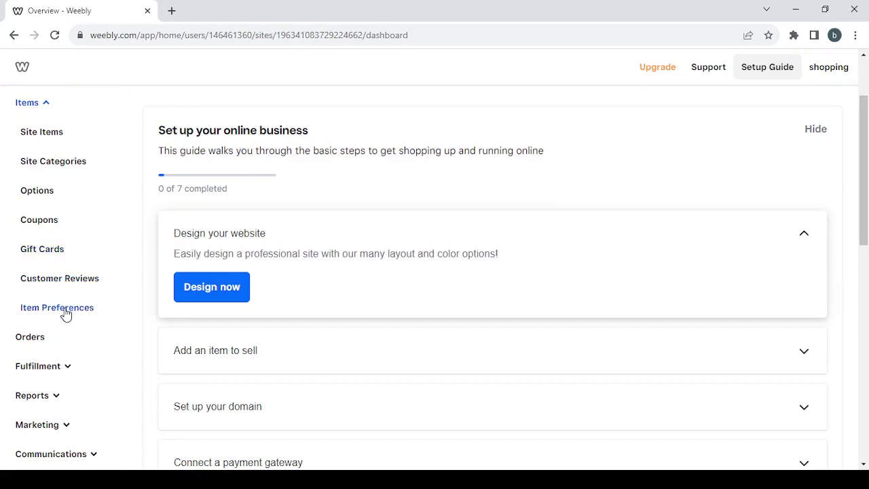
scroll(66, 314, "up", 1)
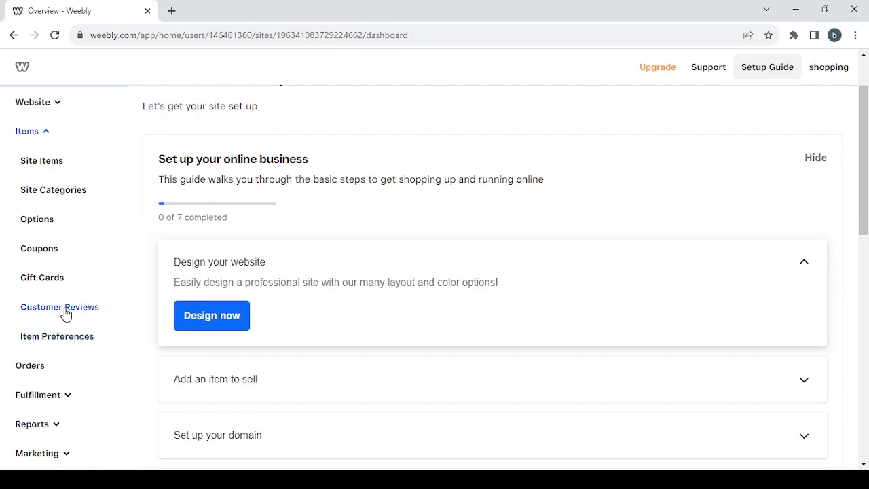
left_click(38, 140)
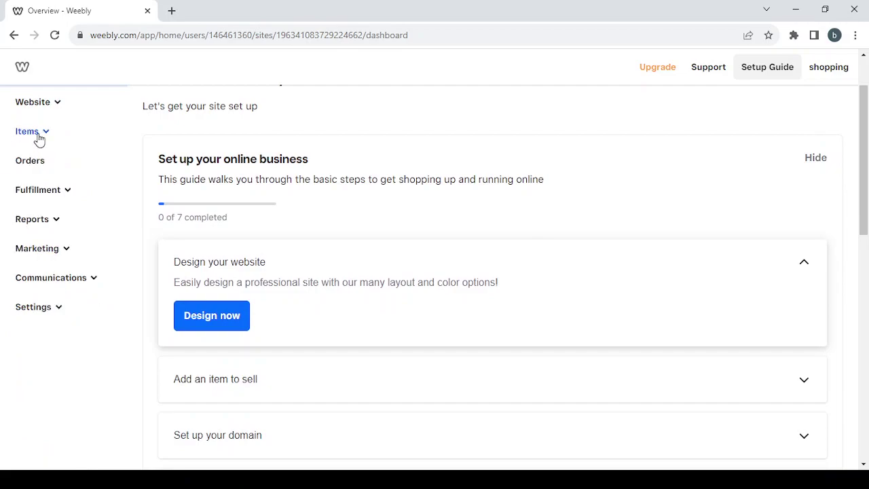
left_click(27, 166)
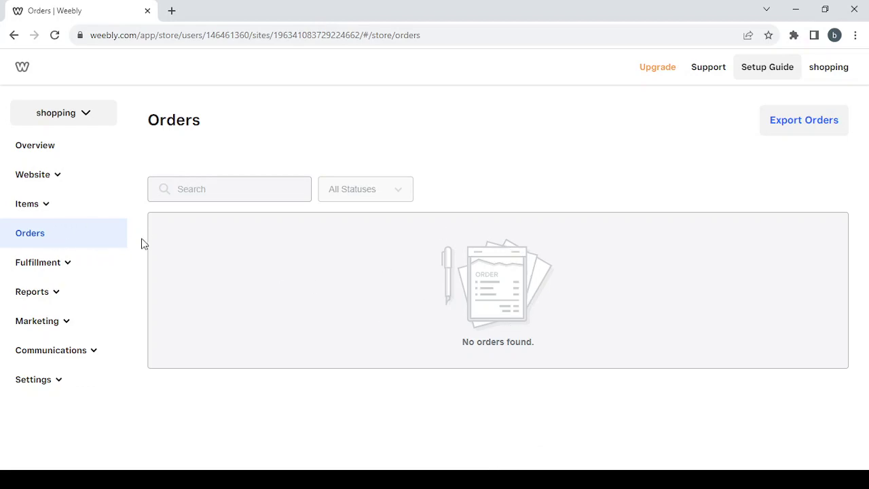
Expand and collapse Fulfillment, then expand Reports and Marketing in the store menu
left_click(68, 269)
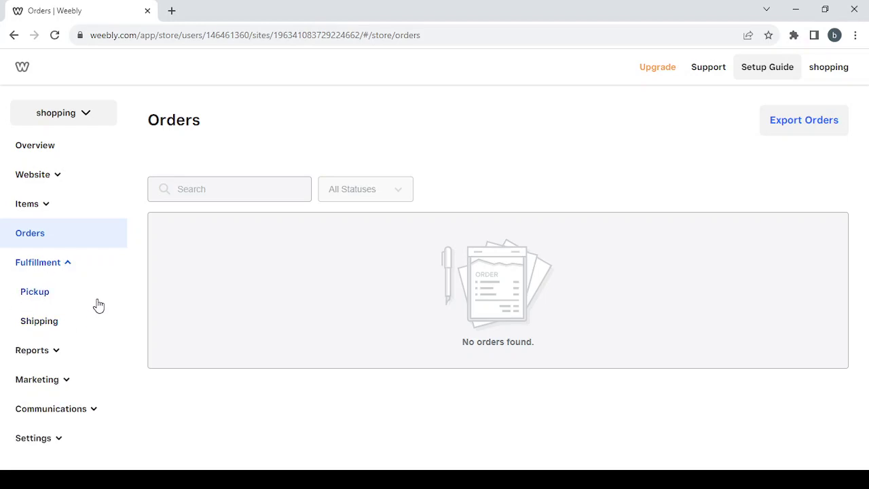
left_click(58, 268)
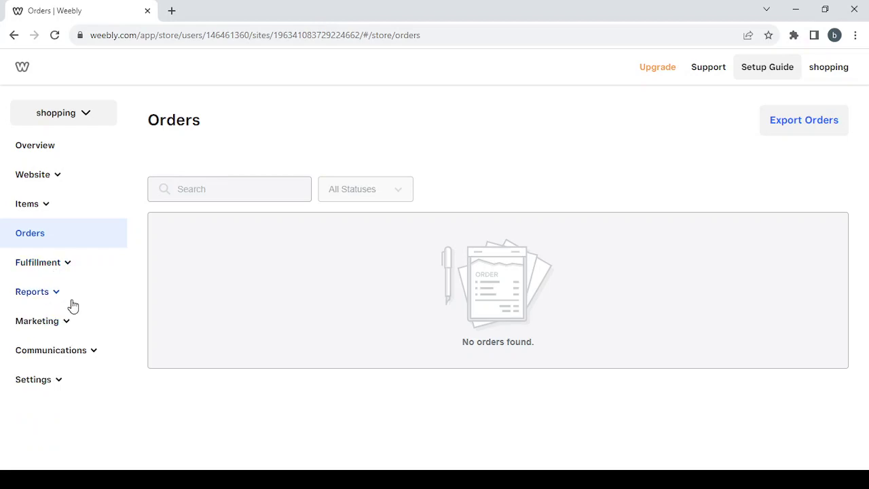
left_click(50, 298)
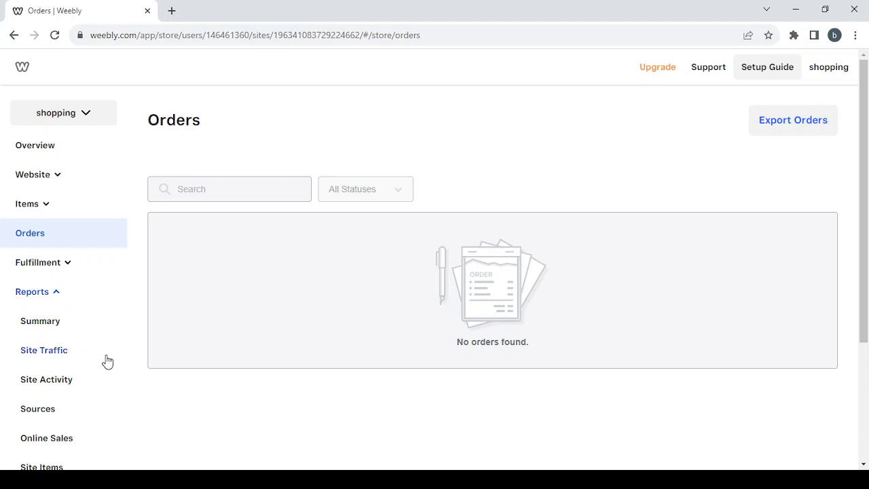
scroll(107, 361, "down", 2)
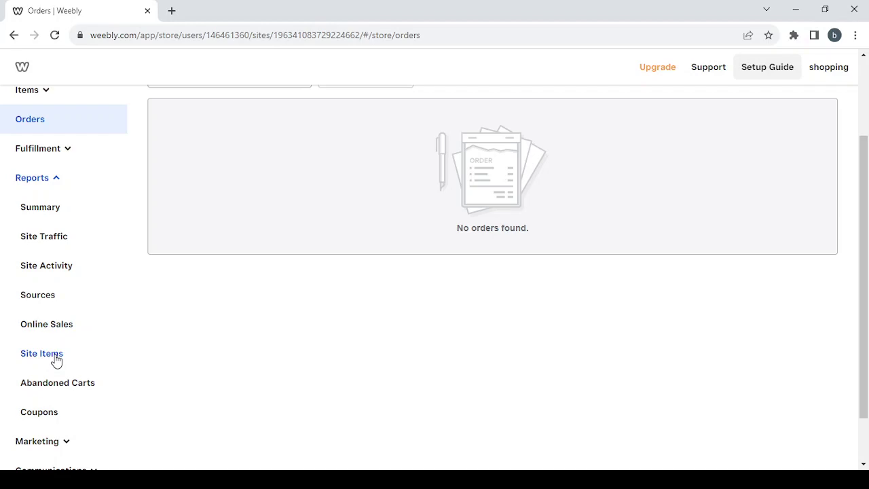
scroll(55, 360, "down", 1)
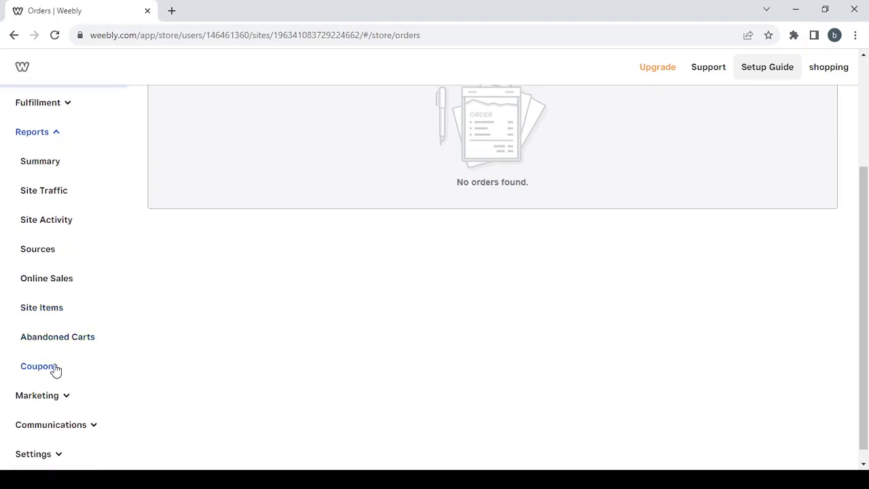
scroll(55, 370, "down", 1)
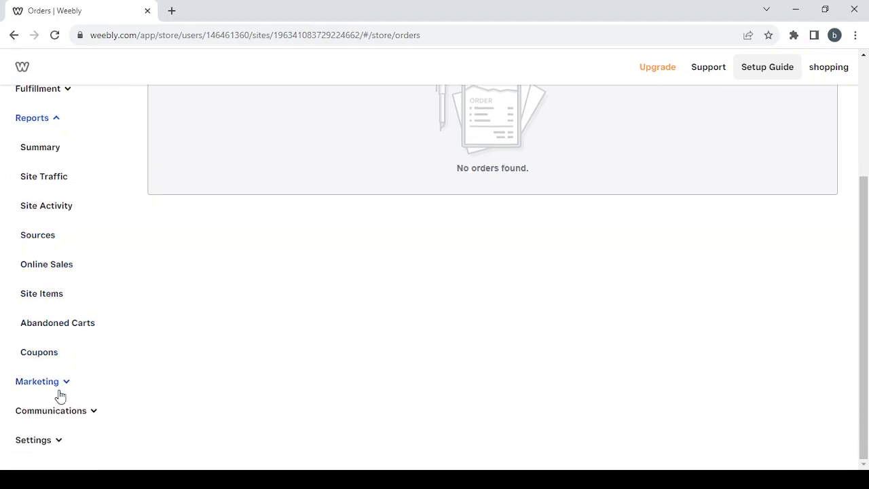
left_click(65, 381)
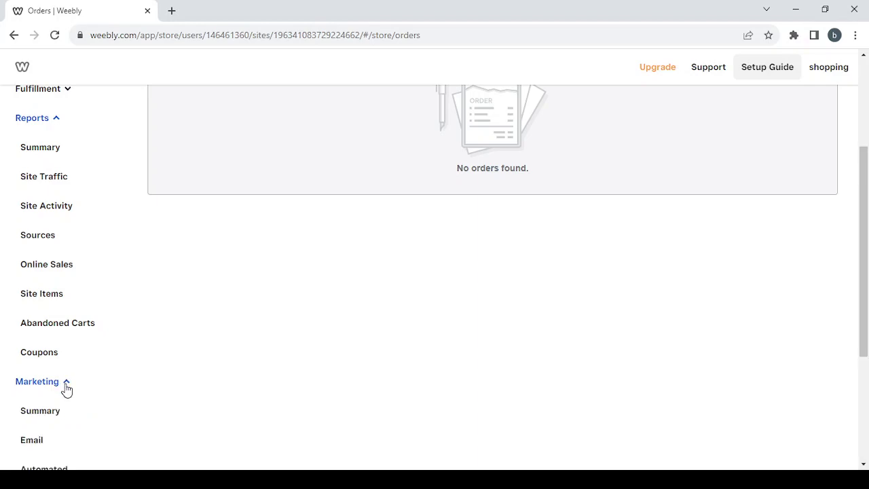
scroll(65, 390, "down", 3)
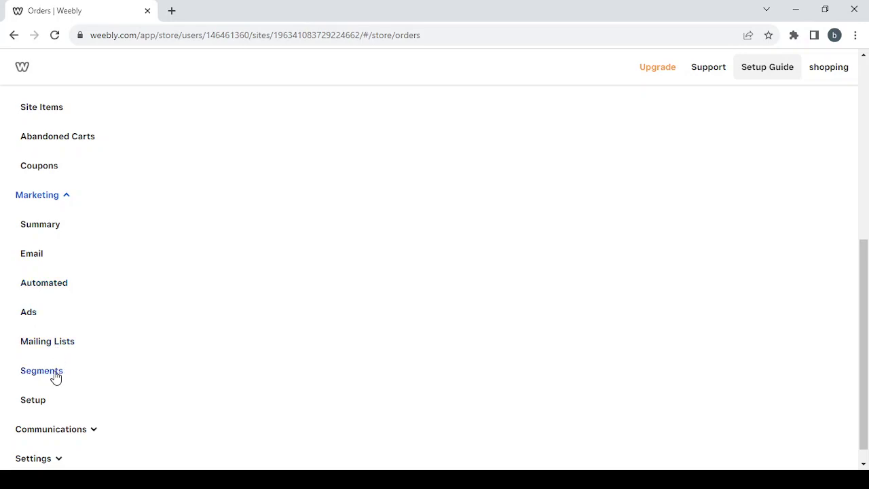
scroll(53, 404, "down", 1)
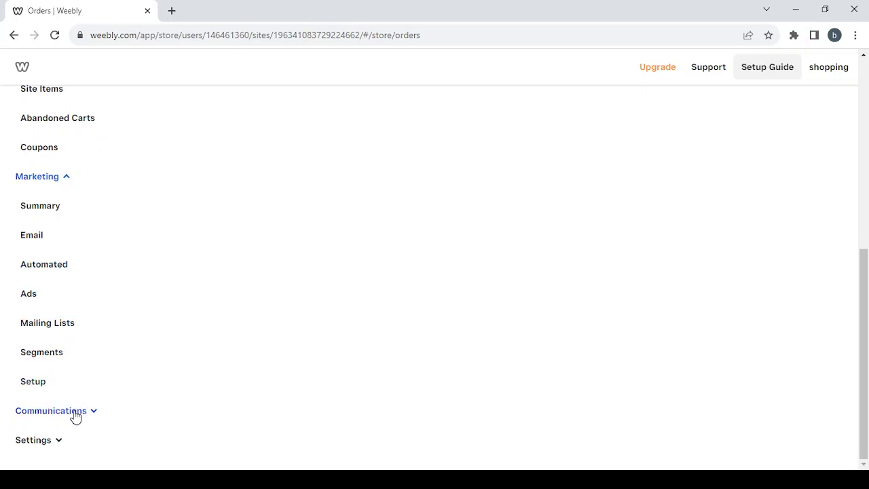
Expand Communications and Settings, collapsing Marketing and Reports
left_click(74, 412)
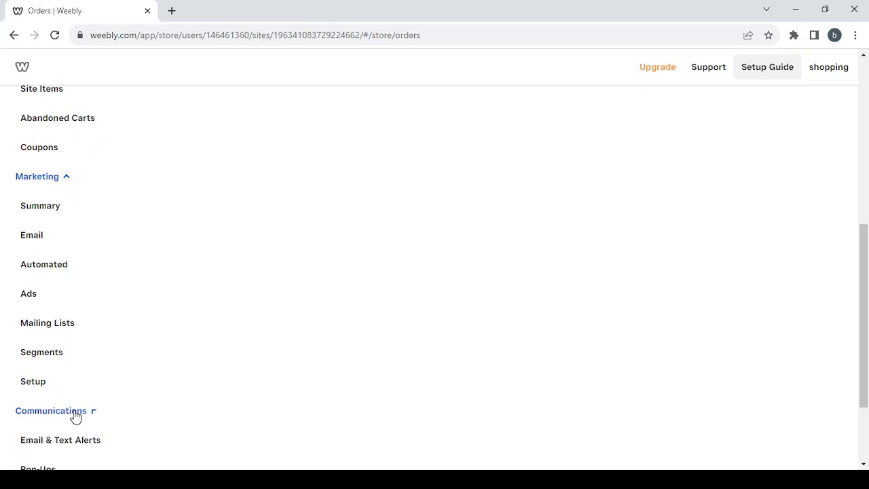
left_click(57, 180)
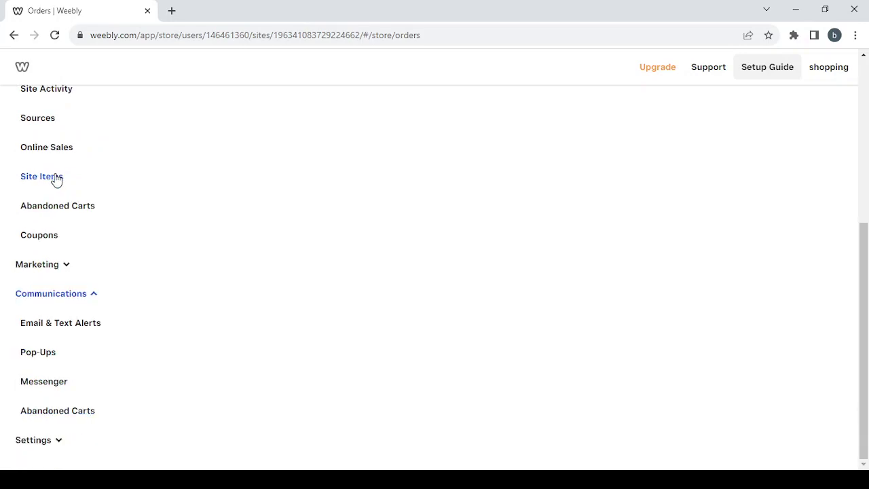
scroll(57, 180, "up", 3)
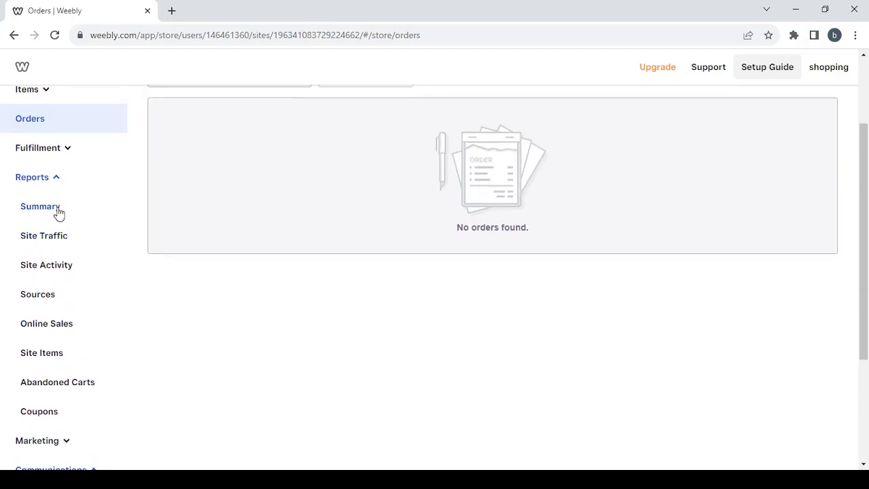
left_click(43, 182)
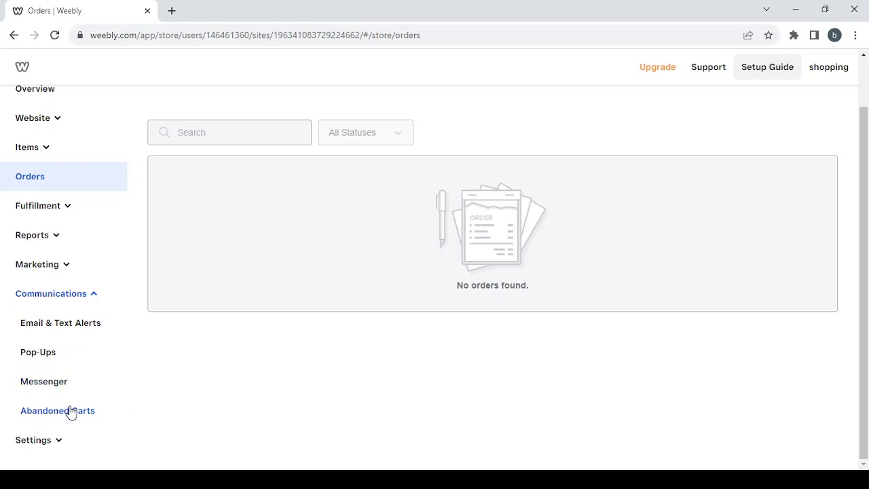
left_click(54, 443)
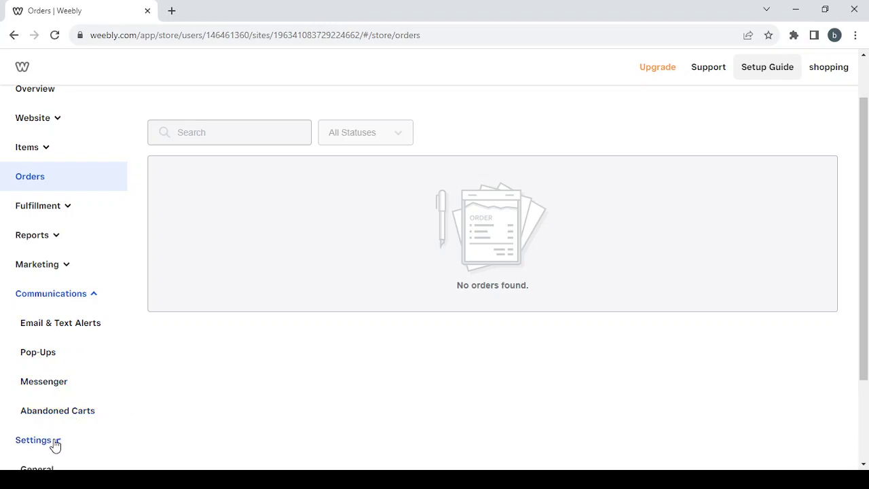
scroll(59, 376, "down", 2)
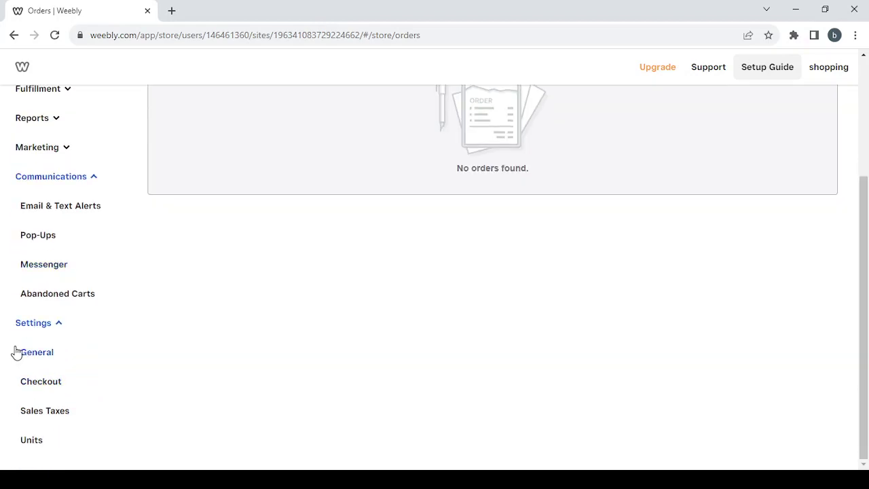
Look through the store's General settings, then return to the Overview dashboard
left_click(31, 354)
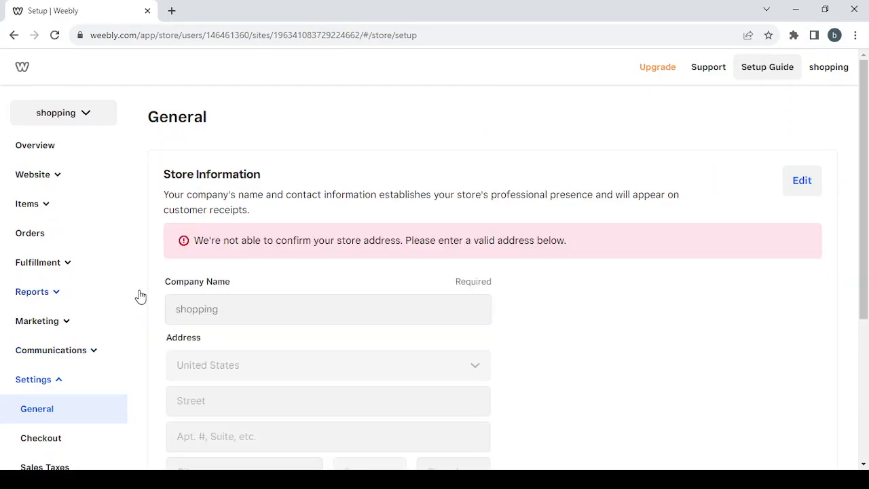
scroll(295, 299, "down", 2)
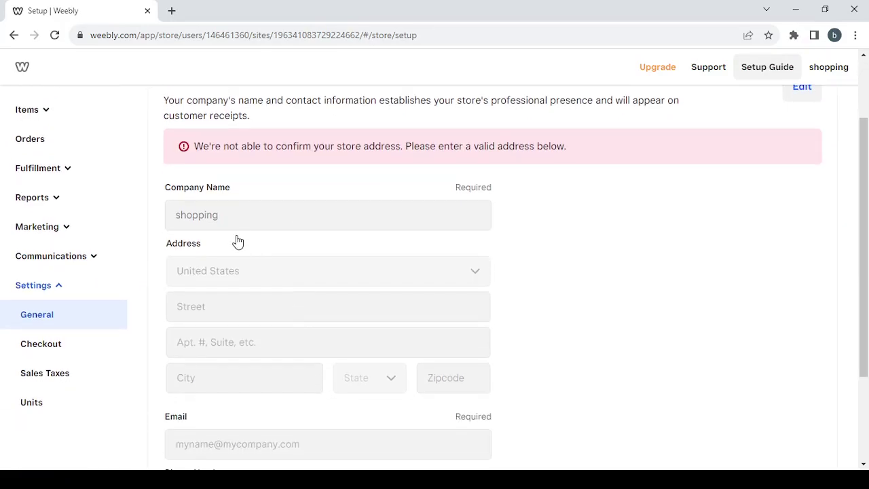
scroll(213, 222, "down", 1)
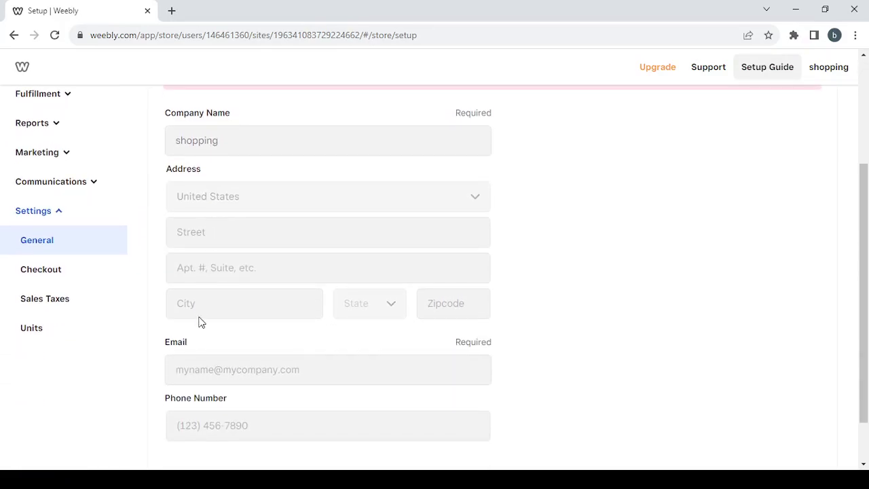
scroll(201, 321, "down", 1)
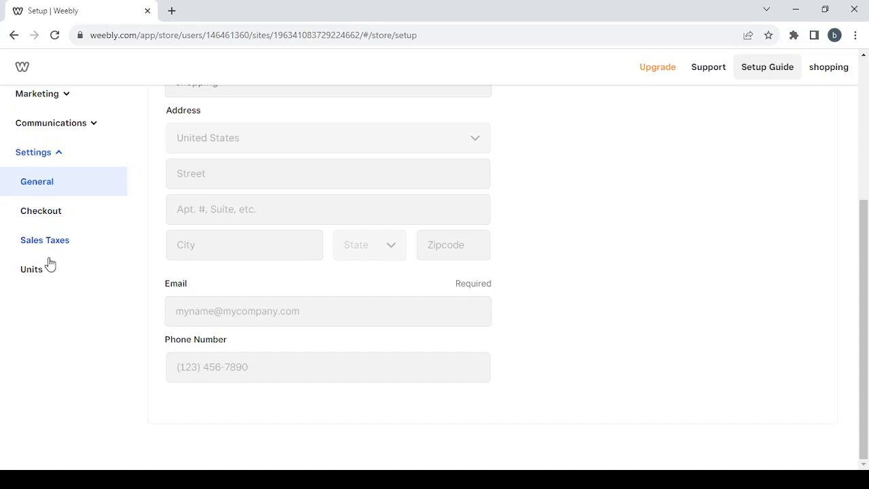
scroll(48, 274, "up", 4)
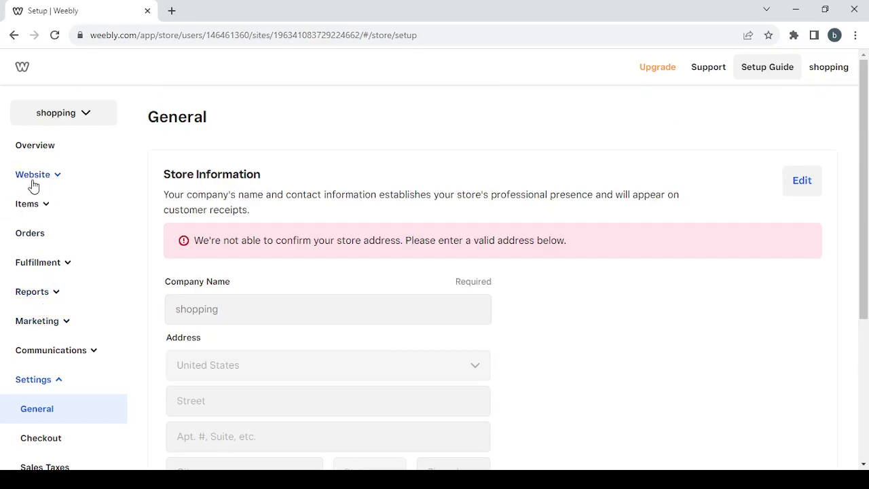
left_click(36, 146)
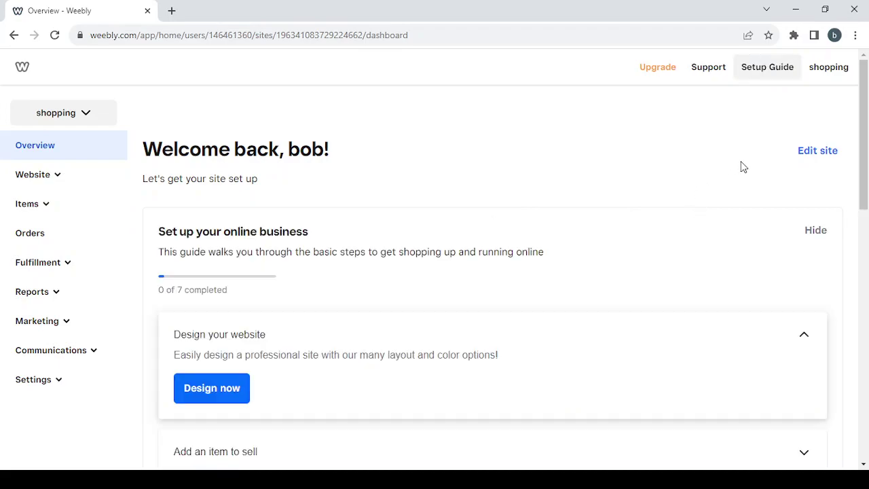
Use Edit site on the dashboard to bring up the Site styles chooser
left_click(815, 156)
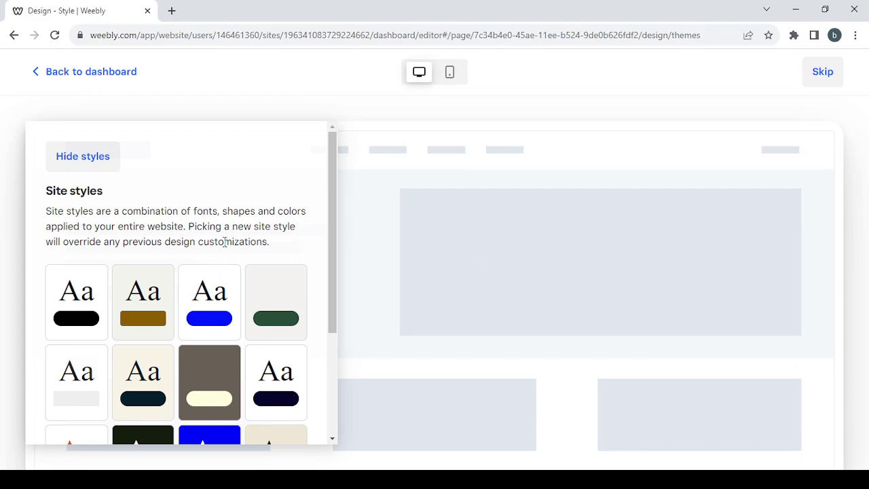
Preview the first style card (Inter fonts, black pill buttons) and apply it site-wide
scroll(208, 250, "down", 2)
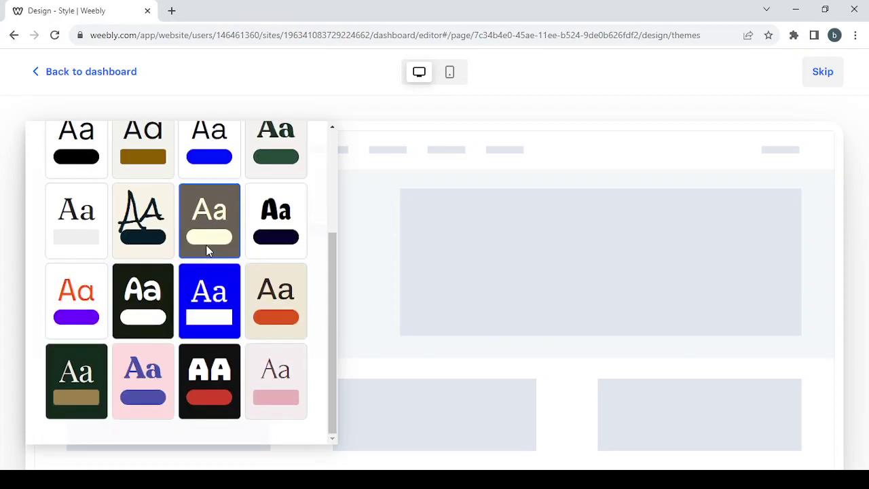
scroll(207, 249, "up", 2)
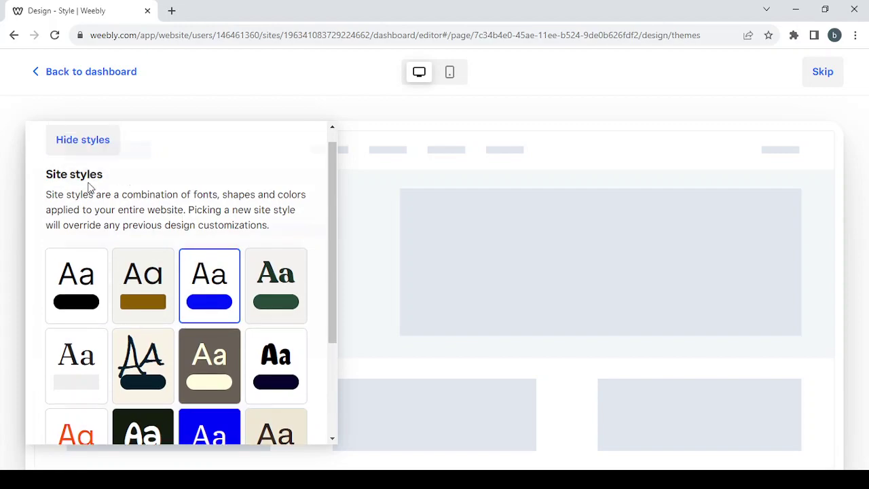
left_click(87, 293)
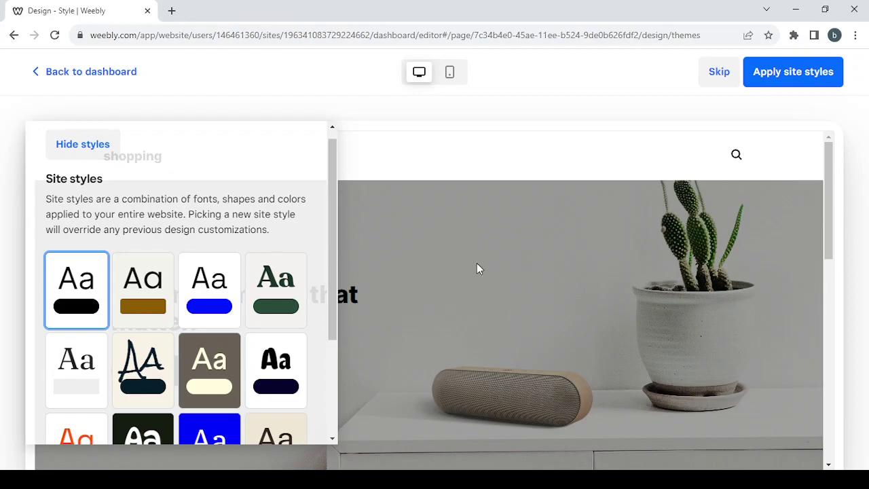
scroll(476, 269, "down", 15)
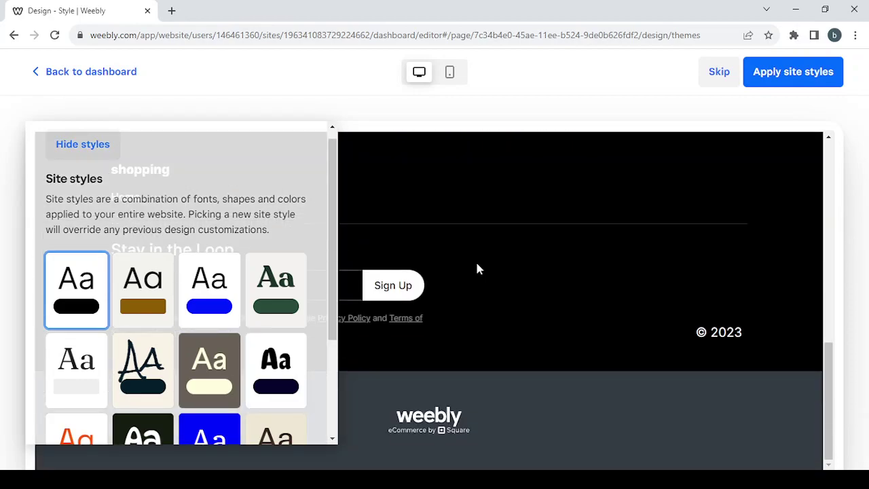
scroll(477, 265, "up", 15)
left_click(823, 68)
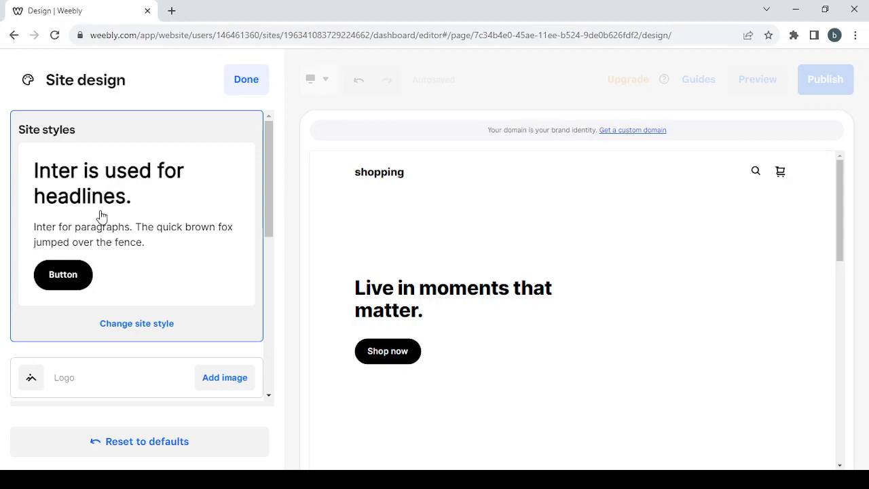
Review the Colors, Fonts, Shape and Site elements design settings, then finish with Done
scroll(102, 216, "down", 2)
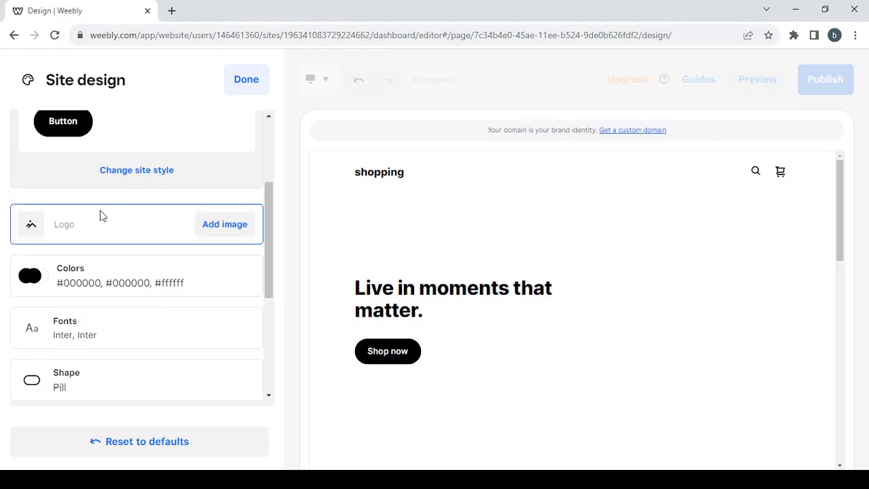
scroll(101, 216, "up", 1)
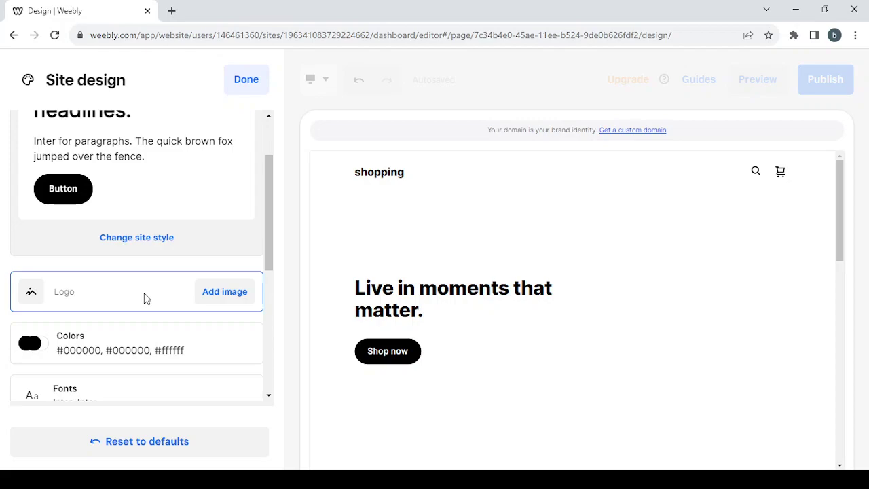
scroll(144, 297, "down", 1)
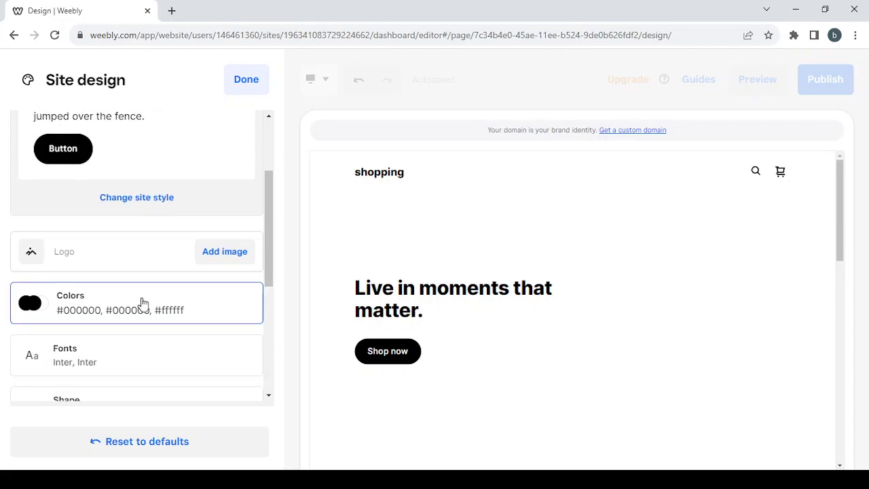
scroll(143, 303, "down", 2)
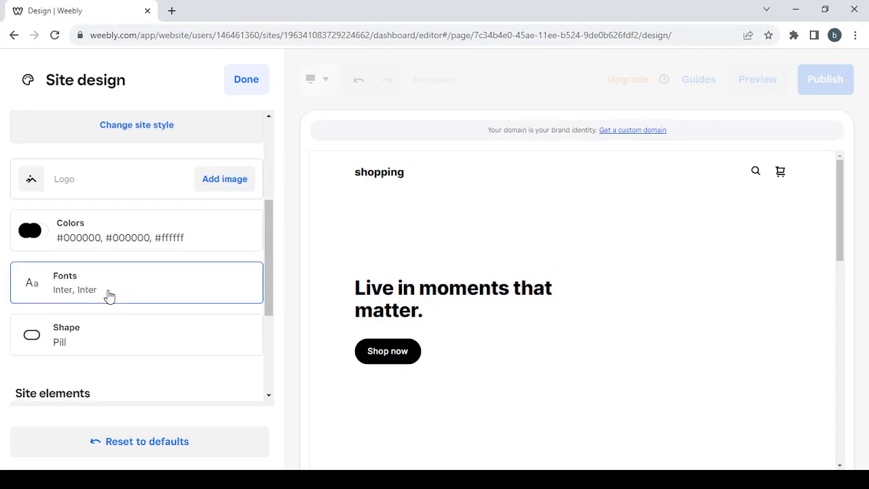
scroll(108, 296, "down", 2)
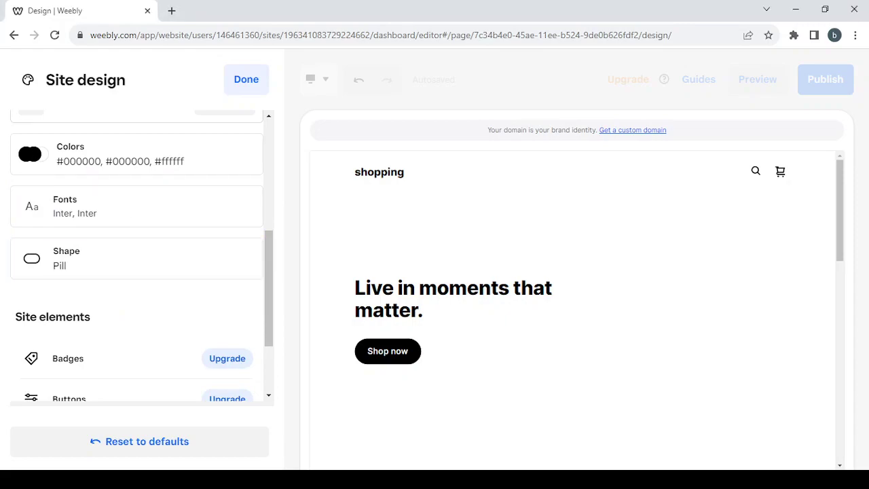
scroll(150, 265, "down", 2)
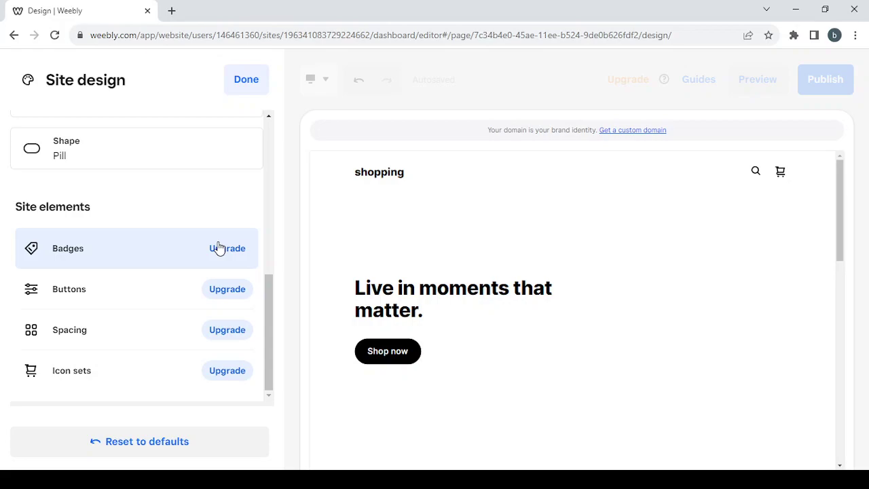
scroll(219, 249, "up", 5)
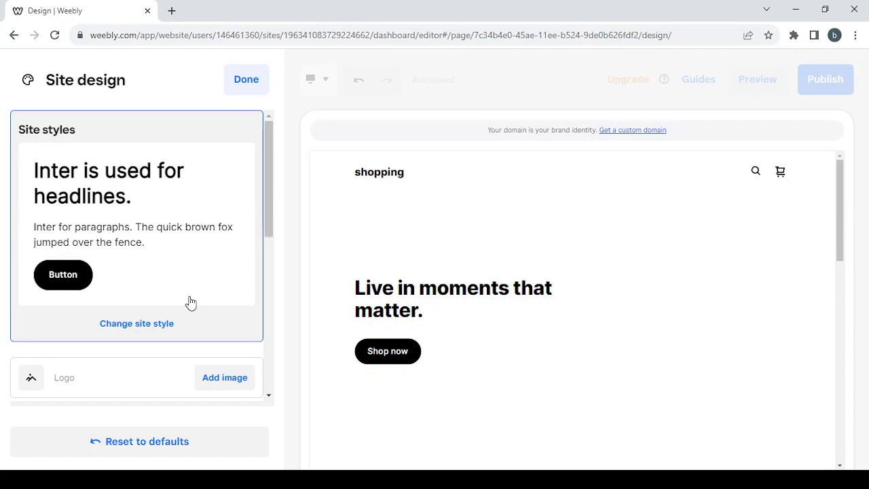
scroll(189, 301, "down", 2)
scroll(189, 302, "up", 2)
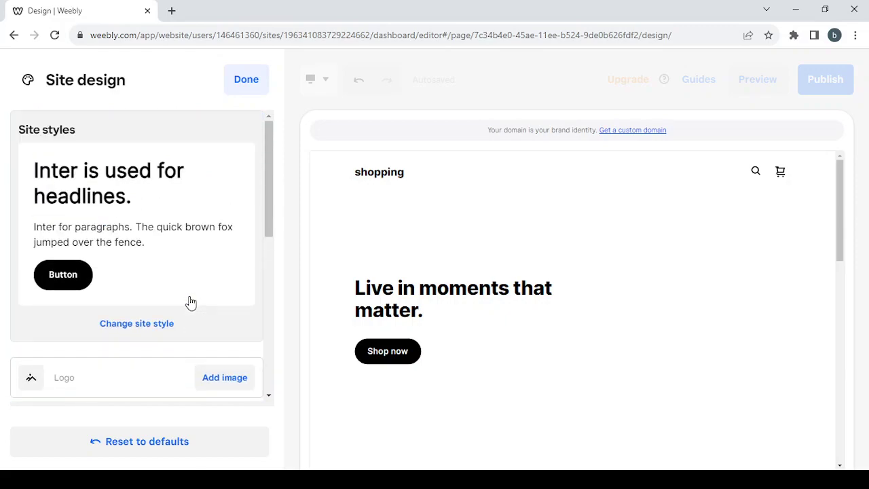
left_click(239, 87)
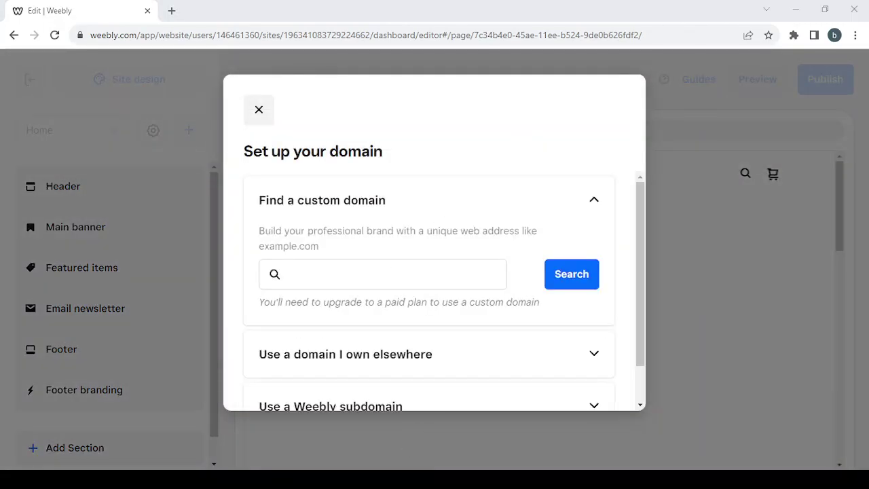
Close the 'Set up your domain' dialog and jump to the Home page's Email newsletter section
left_click(141, 7)
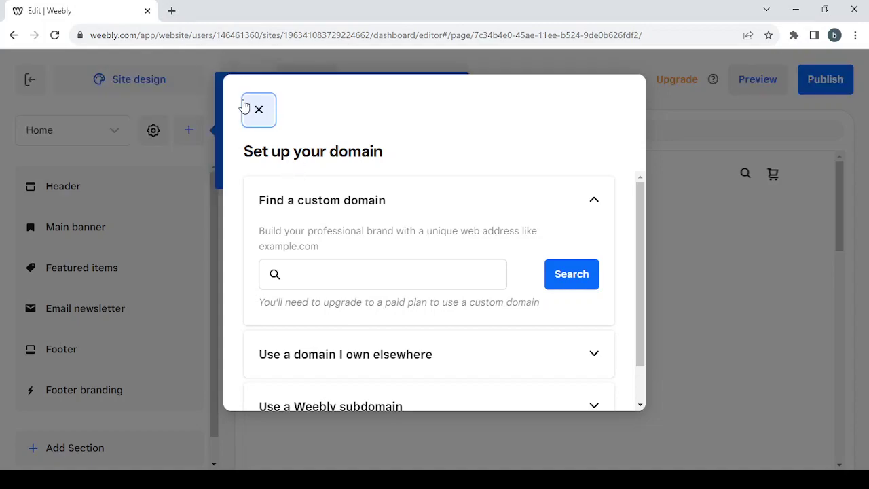
left_click(246, 107)
scroll(504, 299, "down", 15)
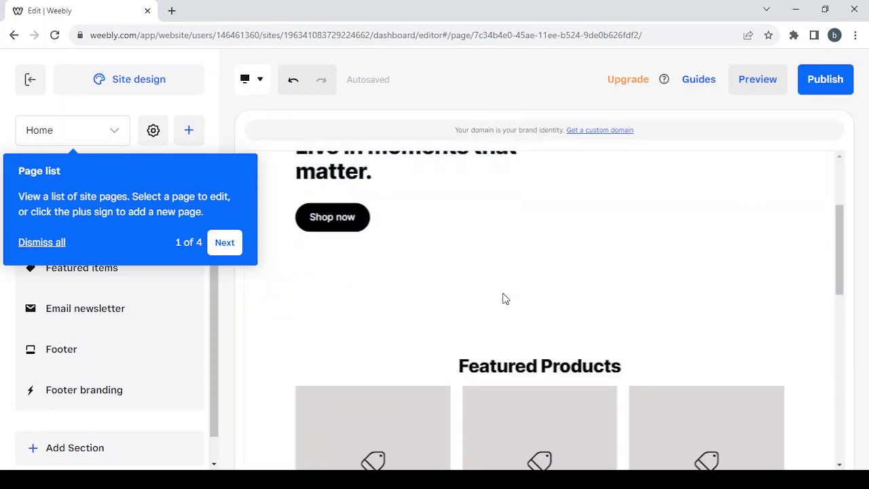
scroll(503, 299, "up", 5)
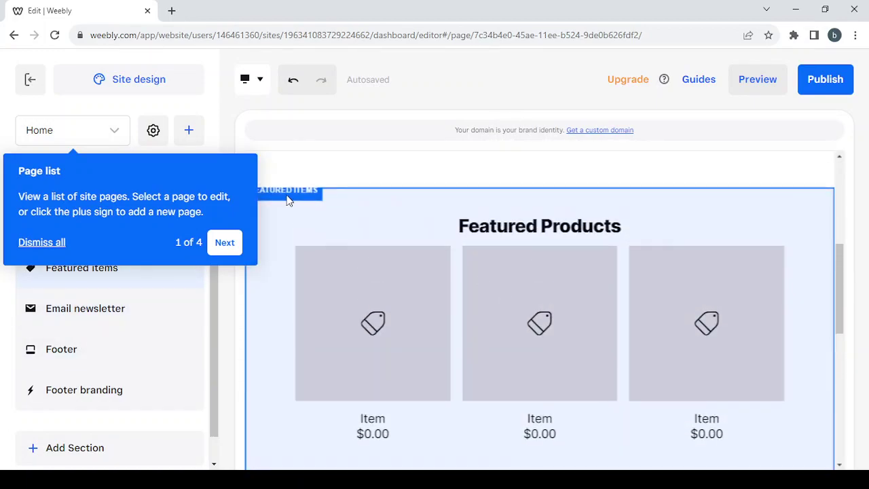
scroll(558, 315, "up", 5)
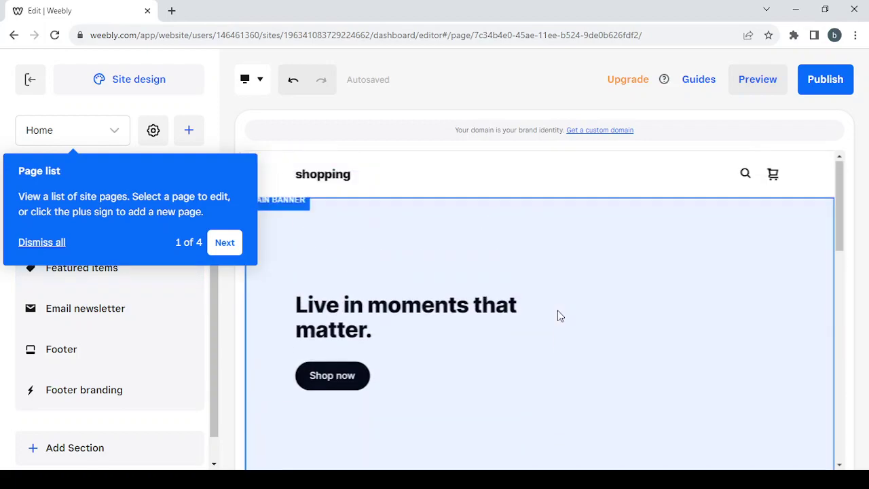
scroll(559, 315, "down", 2)
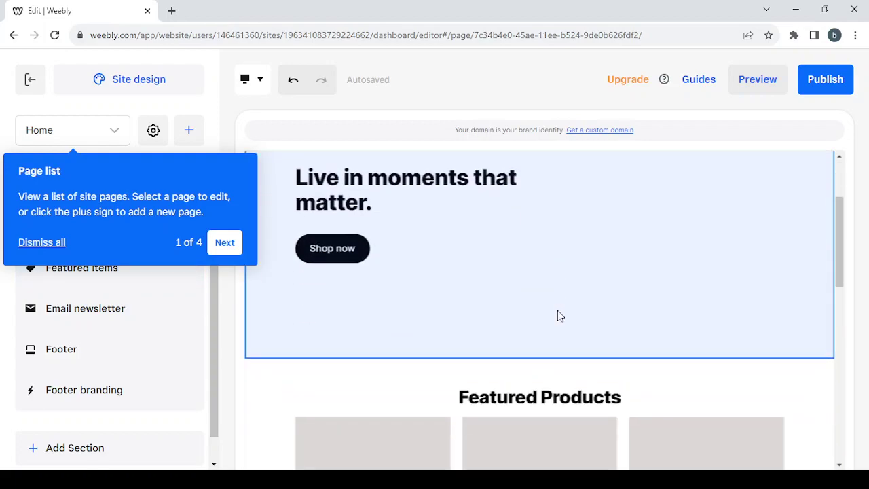
left_click(173, 307)
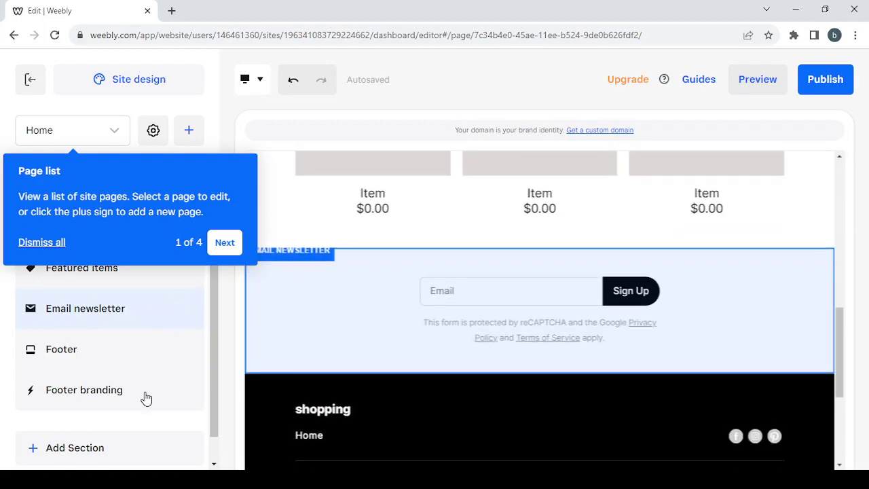